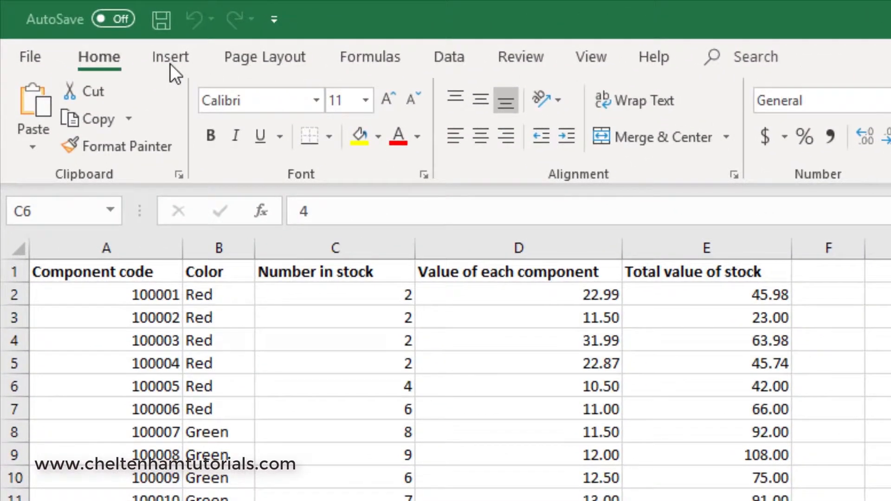
Step: Open the page header for editing via Insert > Header & Footer
click(170, 54)
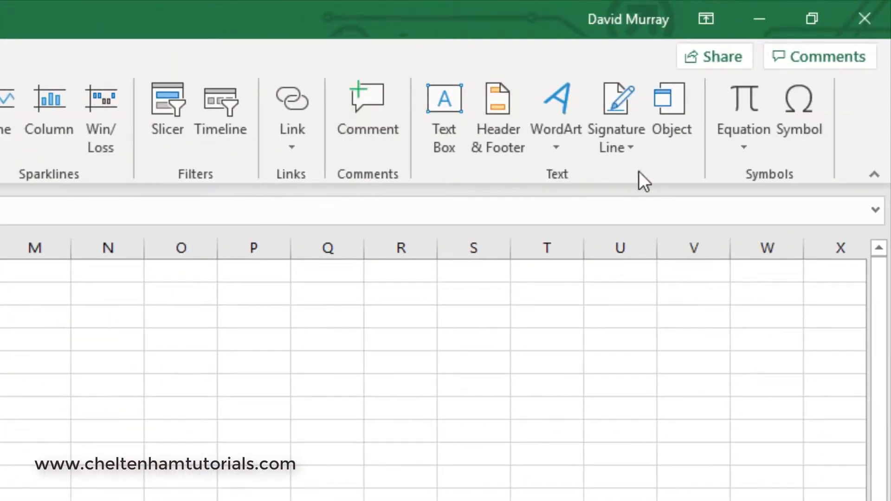
click(494, 102)
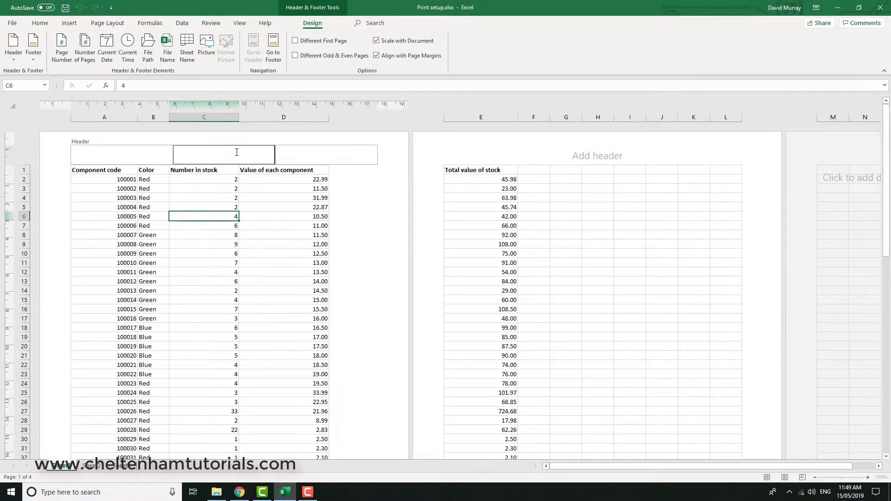
Step: Enter 'January Stock Levels' in the centre header, then return to the sheet and scroll down to the footer
text(January Stock Levels)
click(297, 159)
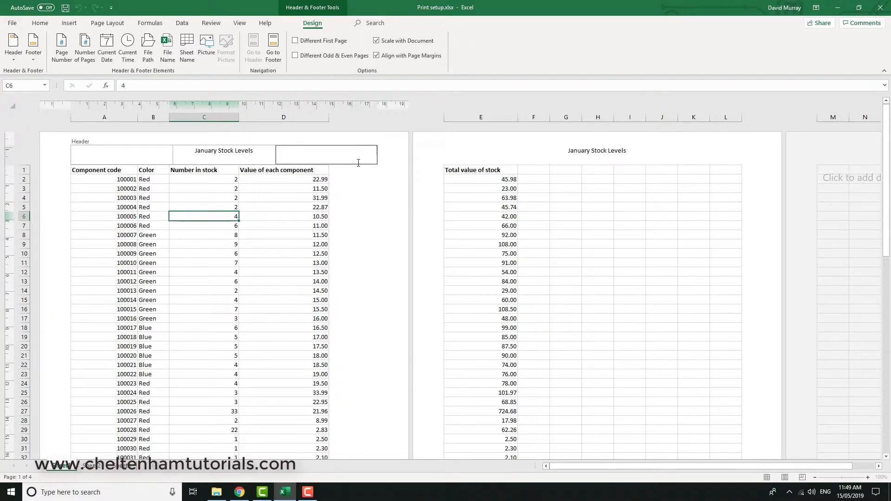
click(389, 208)
scroll(389, 209, down, 10)
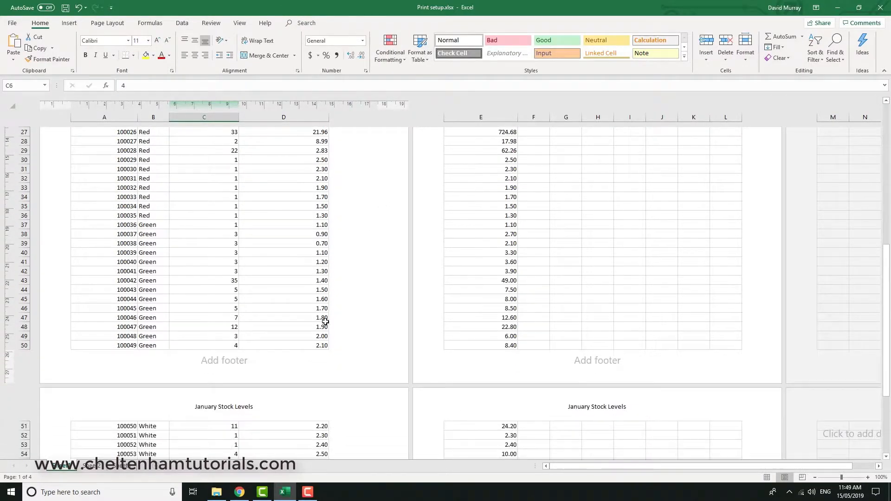
Step: Type the author's name into the centre footer section
click(234, 361)
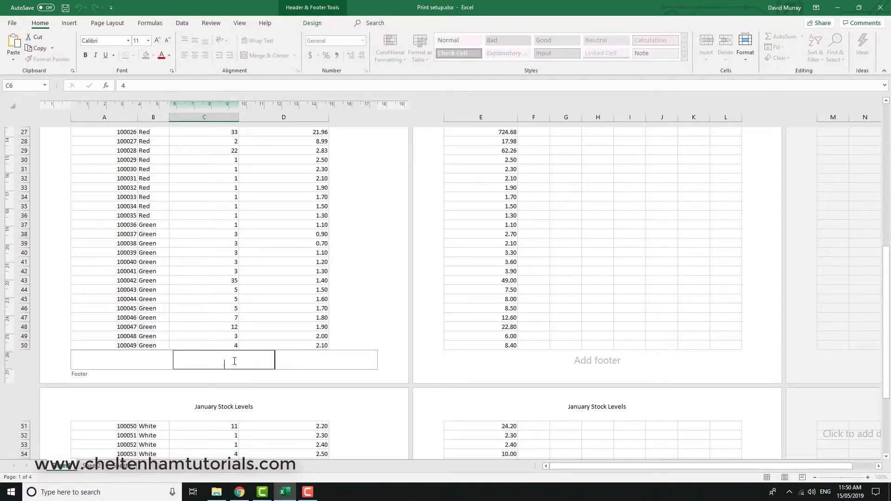
click(310, 360)
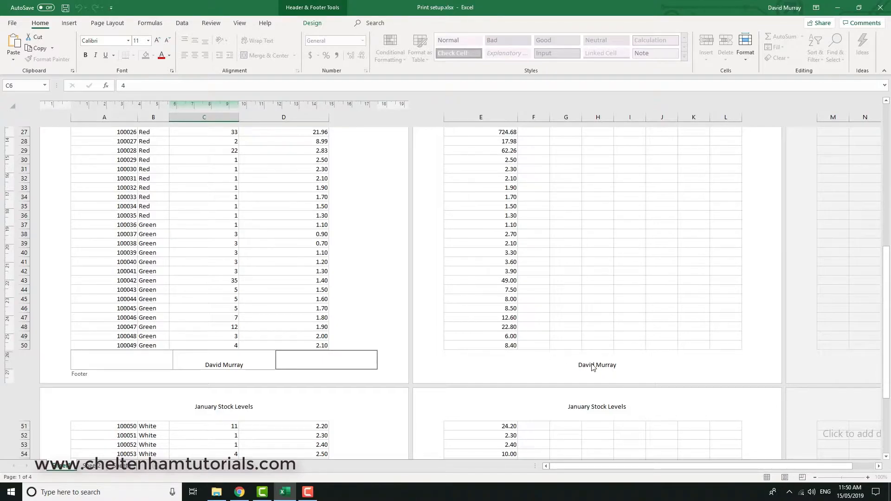
click(229, 365)
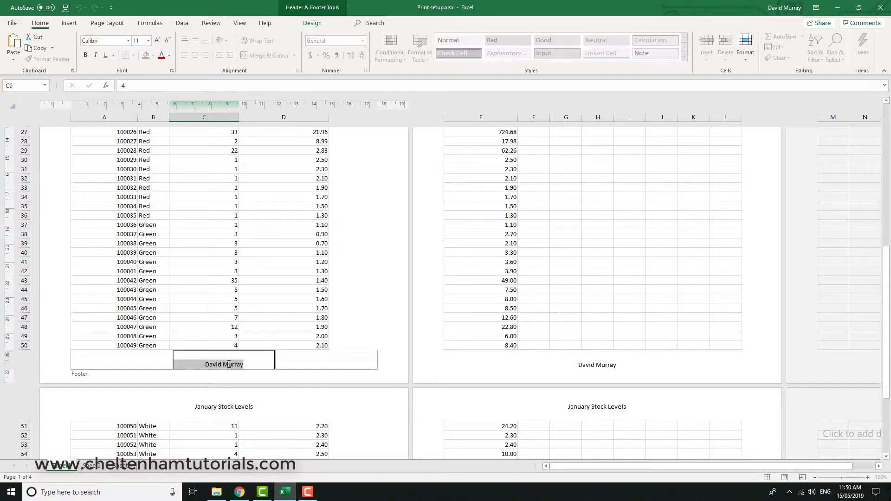
Step: Replace the author's name in the centre footer with the current page number code
key(Delete)
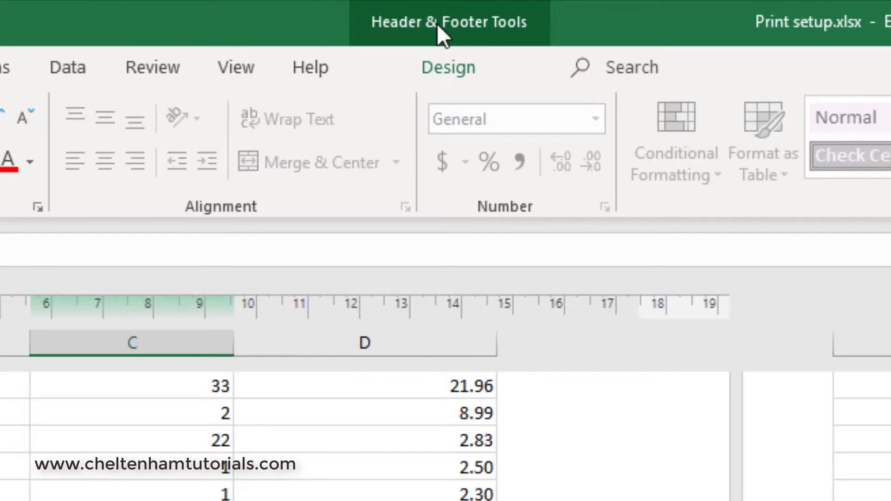
click(485, 24)
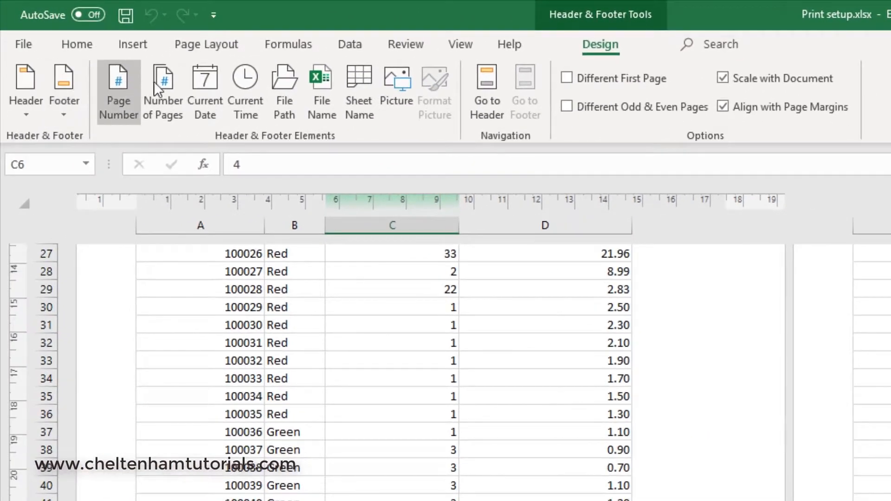
click(122, 97)
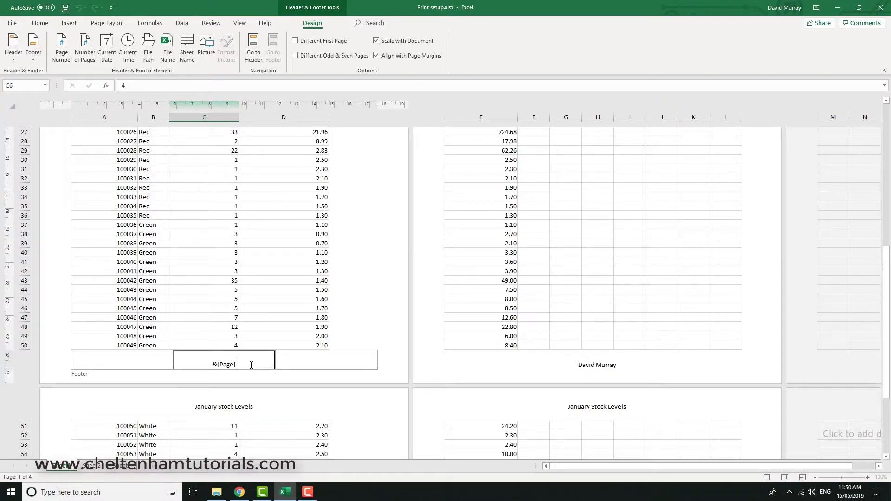
click(290, 366)
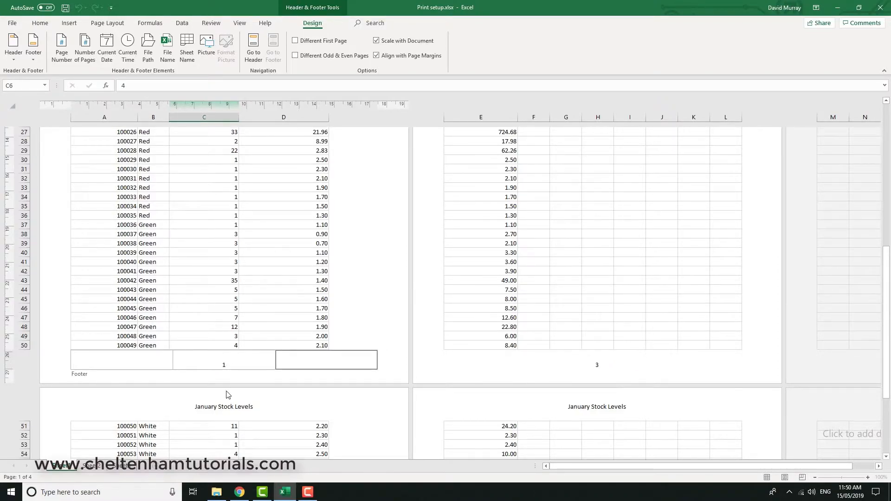
Step: Extend the page number footer with ' of ' and the total page count, giving '1 of 4'
click(239, 364)
click(239, 363)
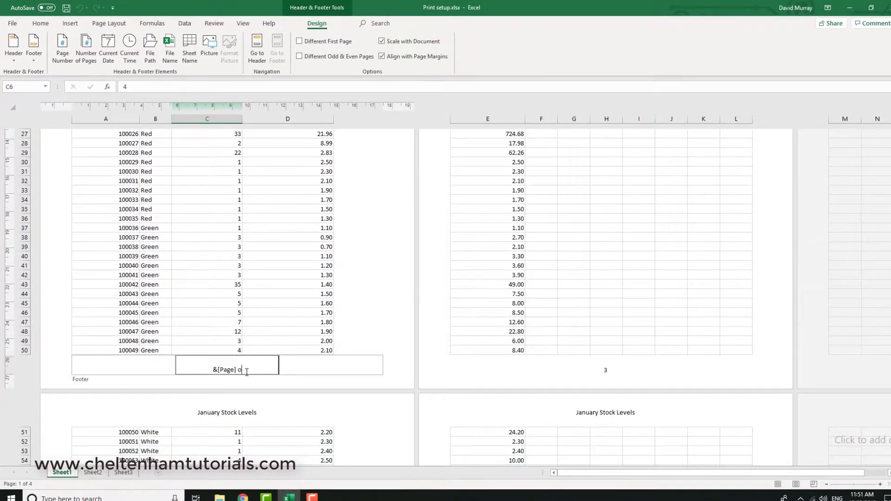
text(f)
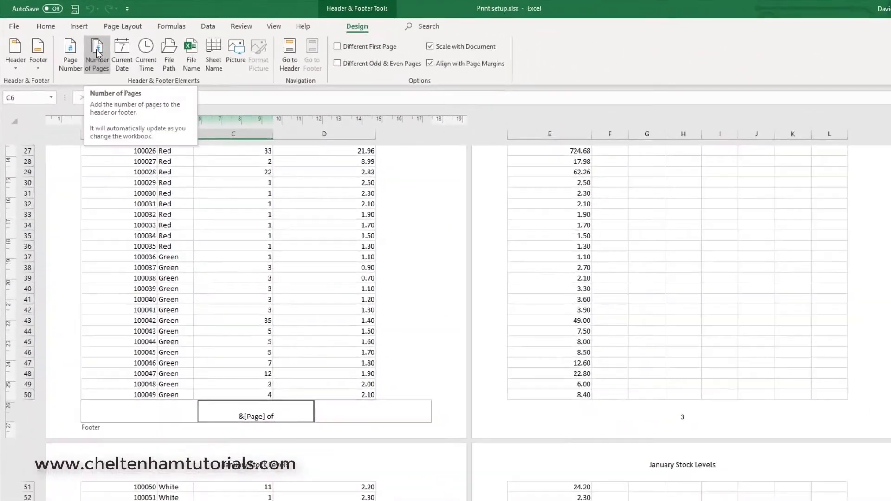
click(253, 134)
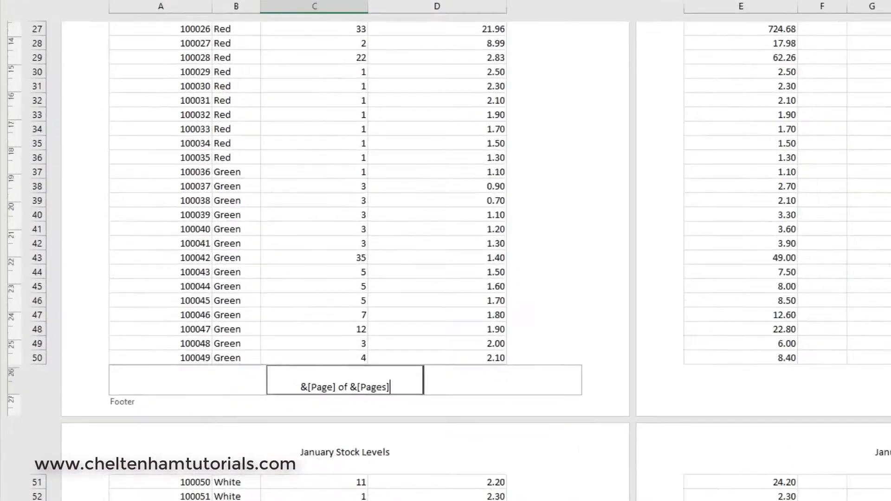
key(Return)
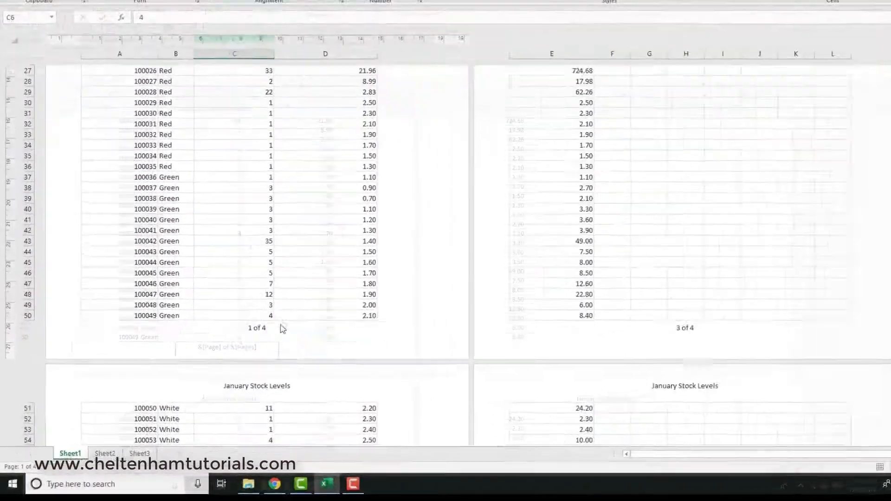
Step: Replace the page numbering in the centre footer with the file name, showing Print setup.xlsx
click(601, 333)
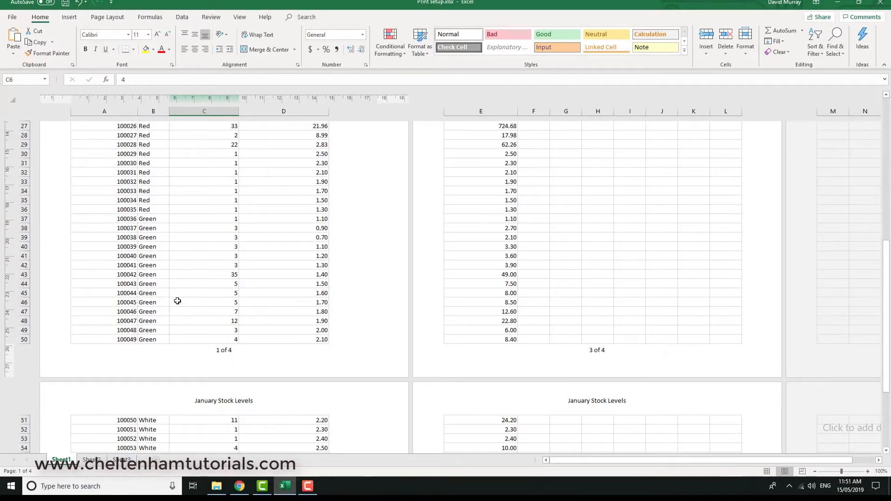
click(236, 352)
drag(261, 350, 179, 349)
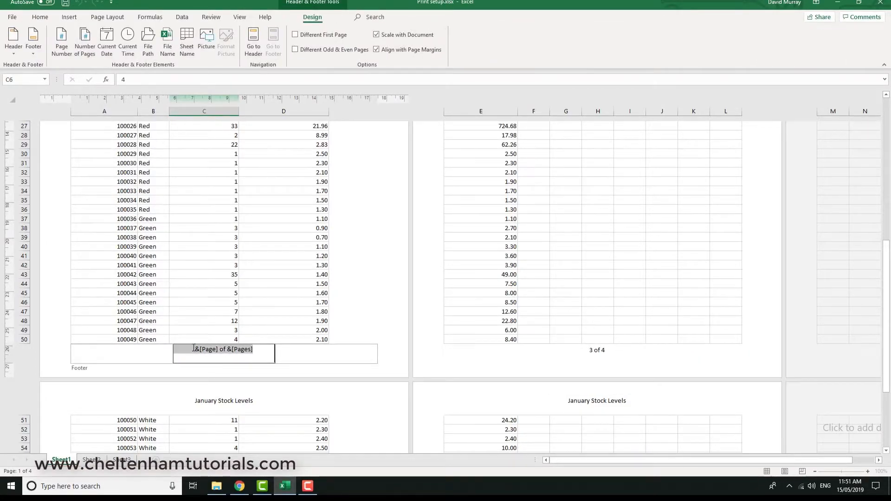
key(Delete)
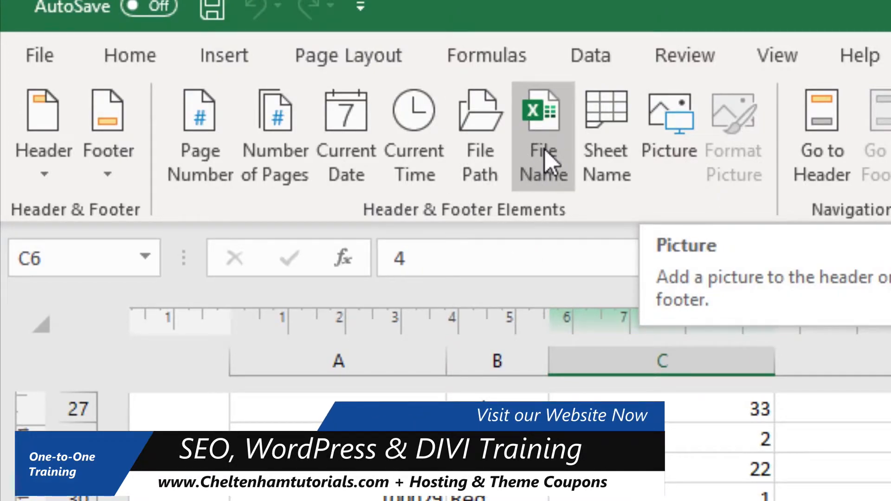
click(550, 162)
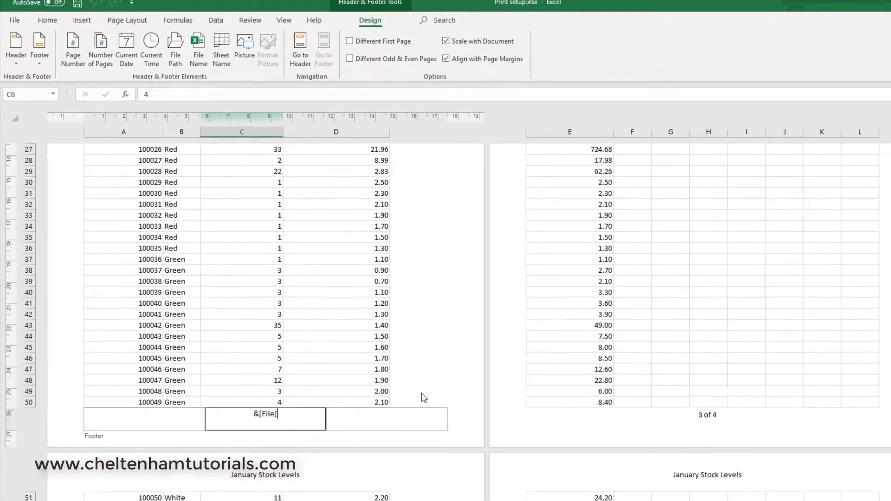
click(422, 393)
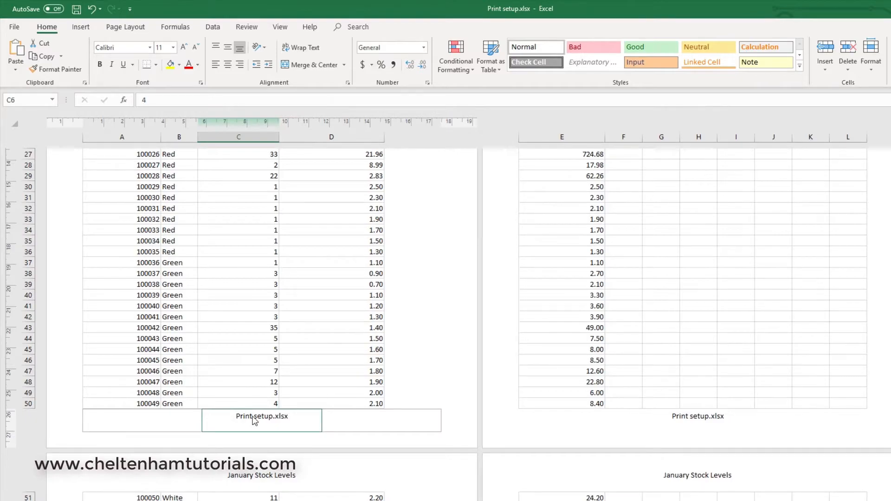
Step: Swap the file name code for the File Path and File Name codes and preview the footer
click(298, 418)
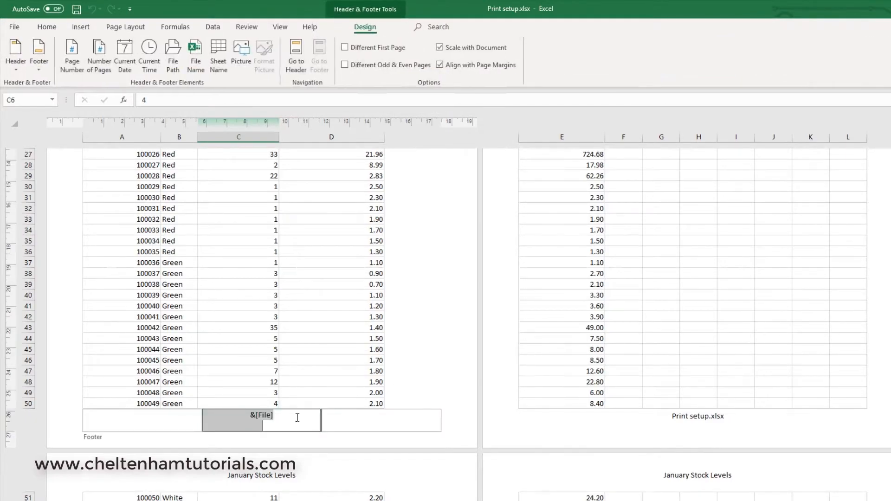
key(Delete)
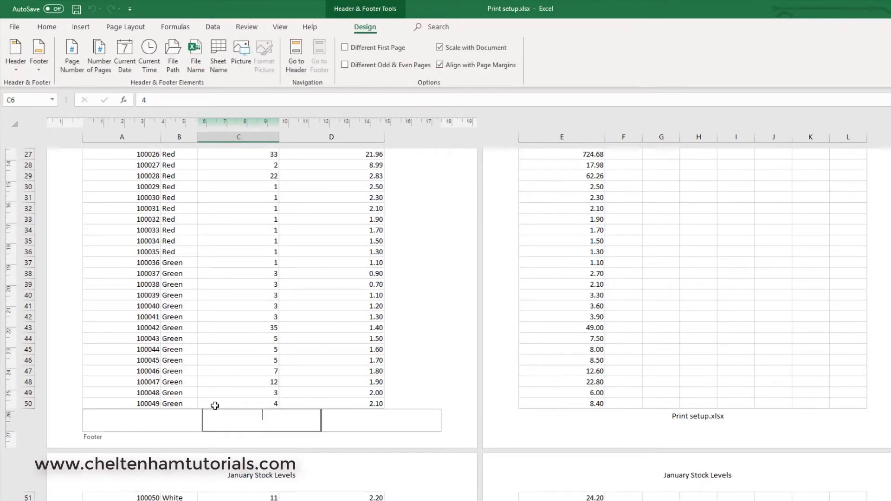
click(177, 57)
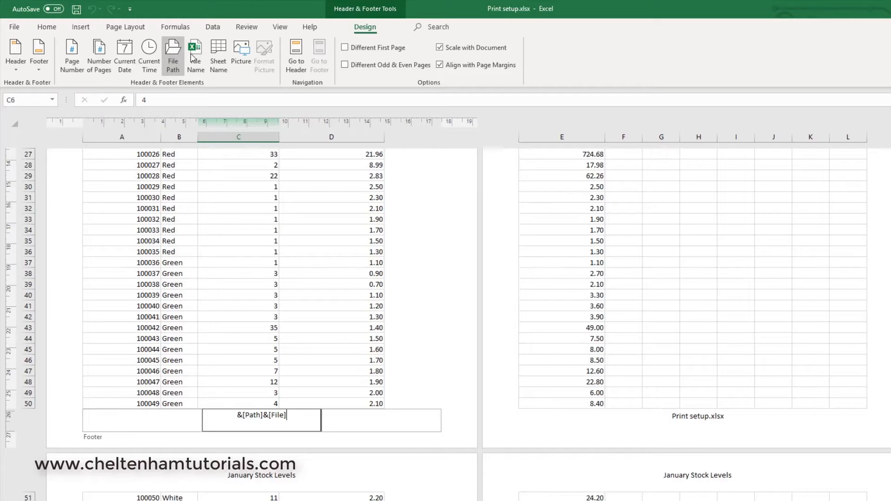
click(198, 57)
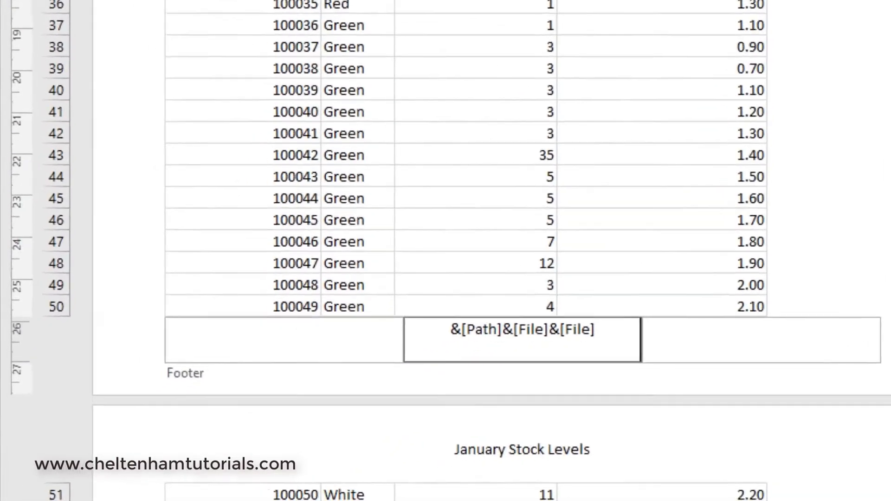
click(512, 414)
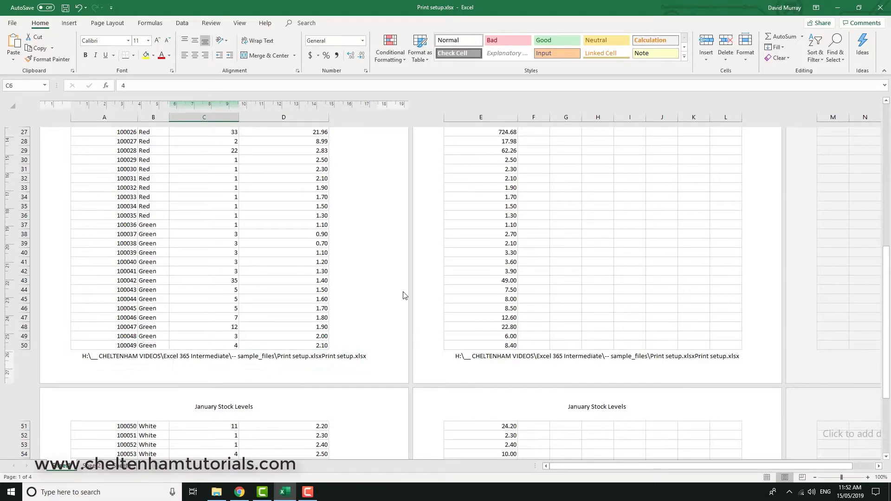
Step: Select and delete the path and file name codes from the centre footer
click(263, 357)
click(263, 357)
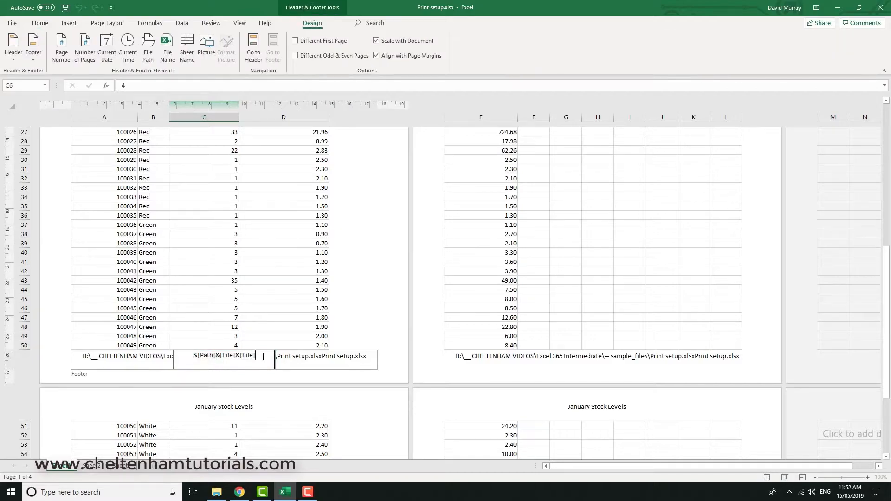
triple_click(232, 356)
key(Delete)
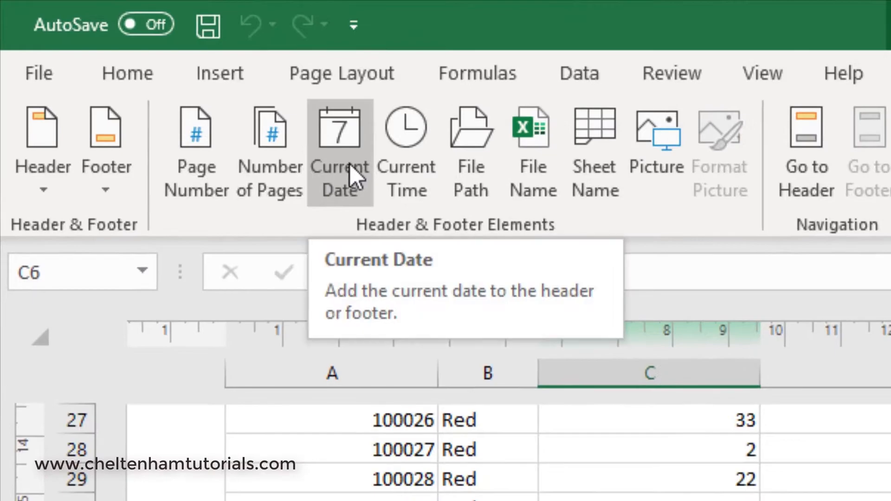
Step: Insert the current date in the centre footer, then replace it with the File Name code
click(350, 164)
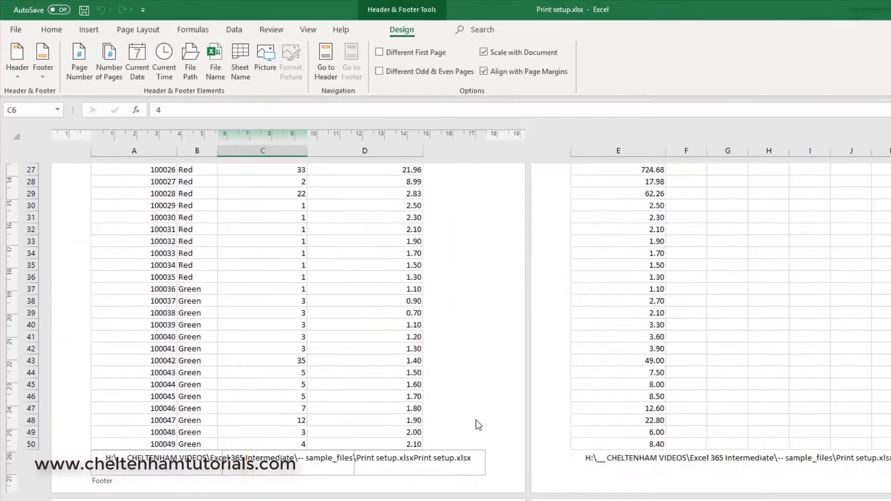
click(475, 419)
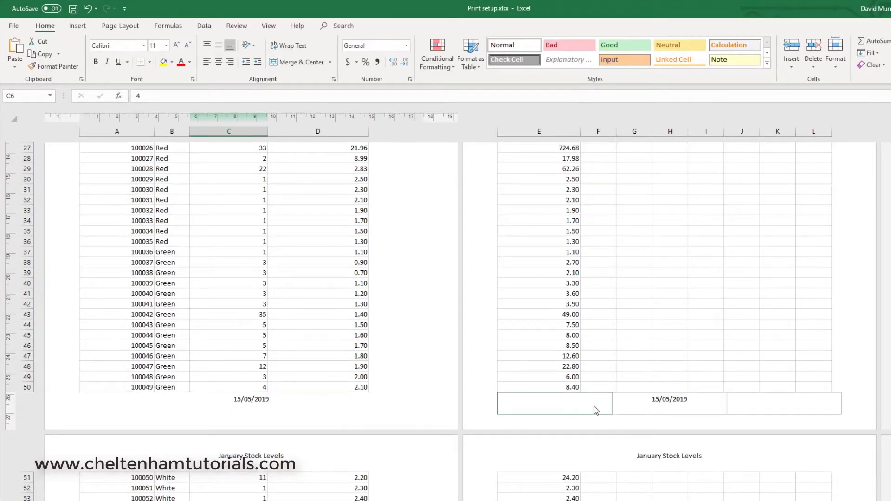
click(251, 403)
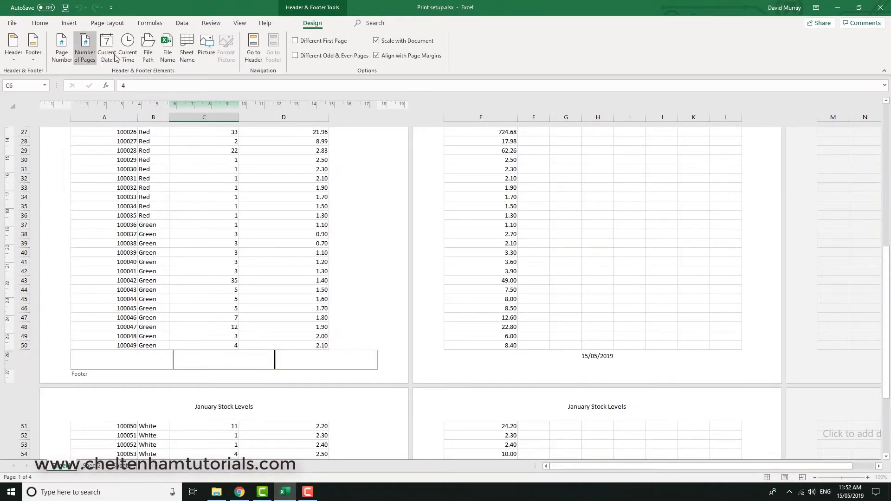
click(167, 47)
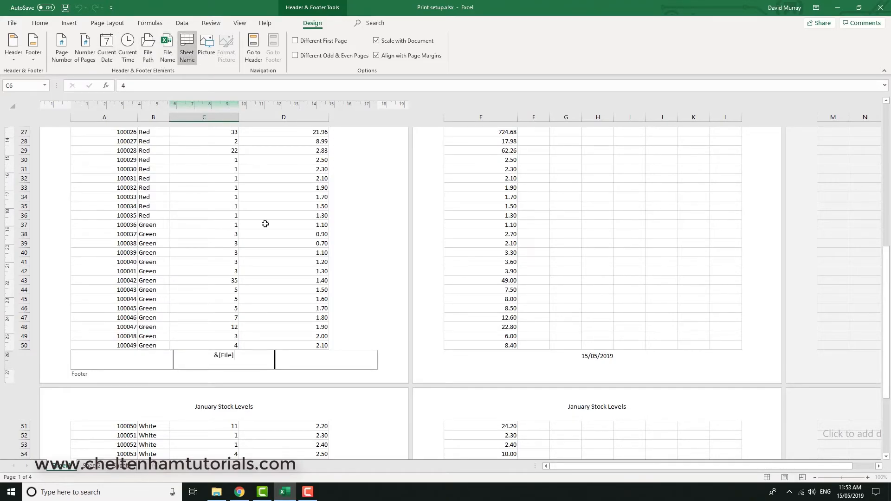
click(377, 327)
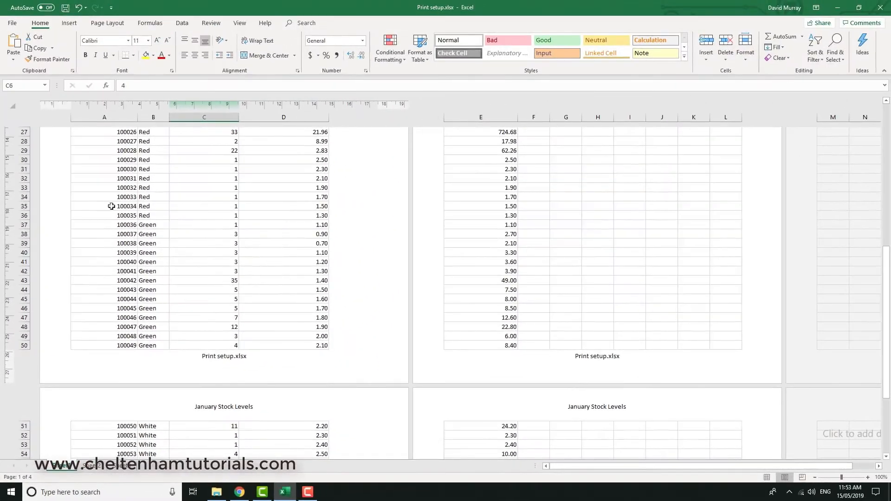
Step: Save the workbook as 'Print setup V2.xlsx' by appending V2 to the file name
click(13, 25)
click(29, 146)
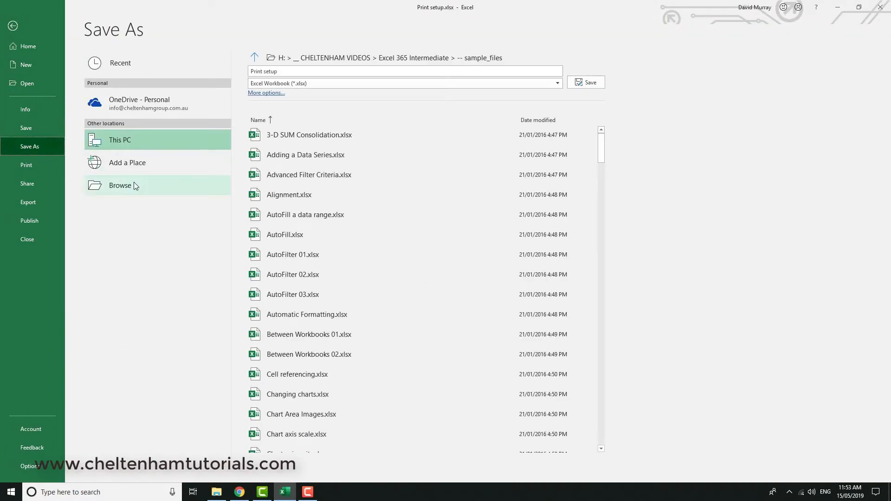
click(283, 71)
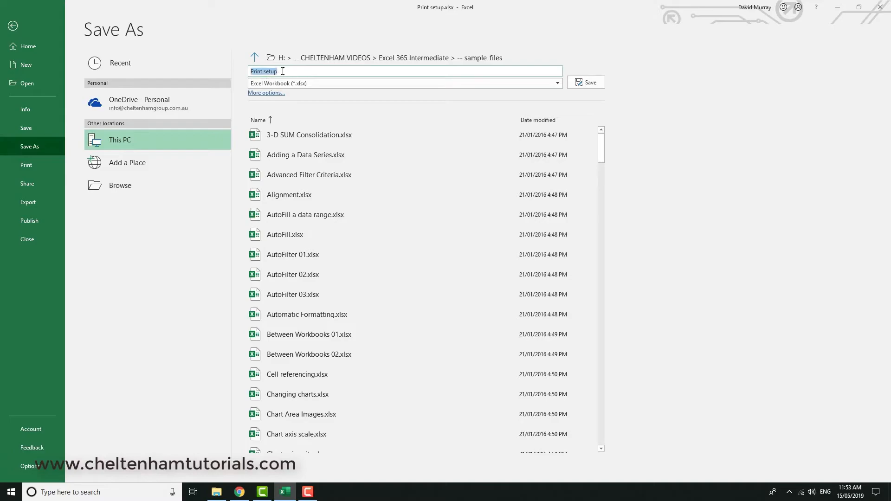
click(283, 73)
text(V2)
key(Return)
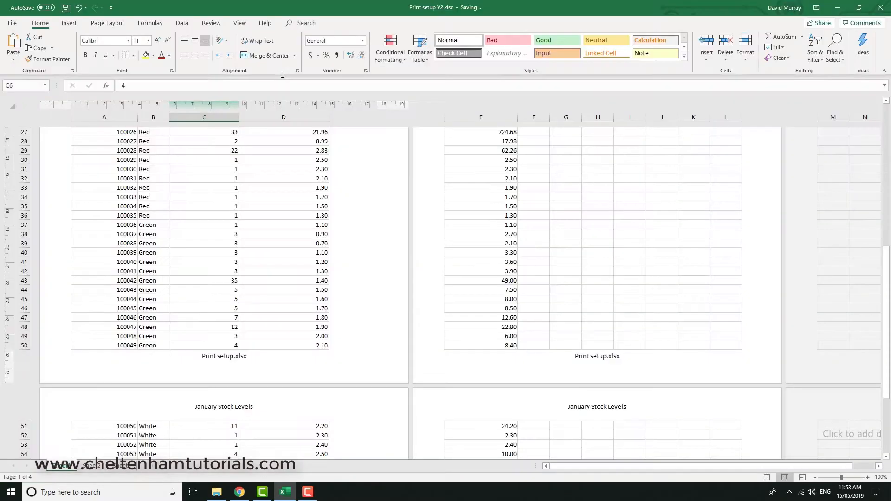
Step: Check that the centre footer now shows Print setup V2.xlsx
click(243, 363)
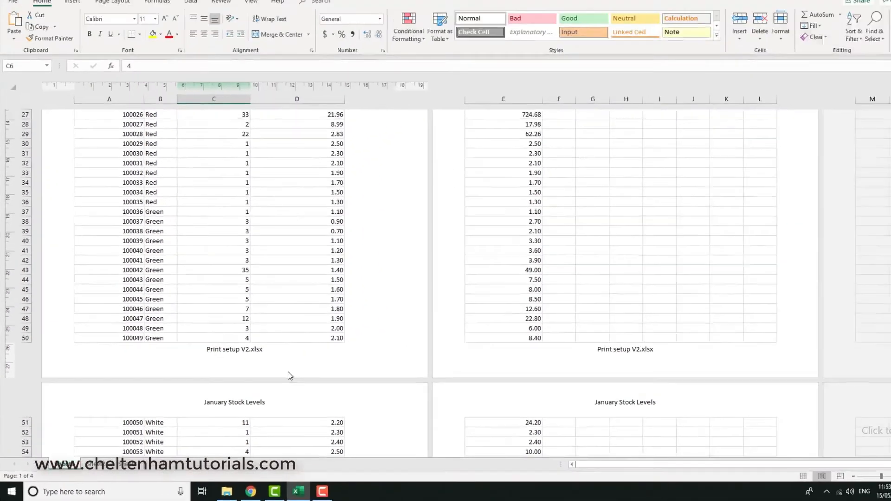
click(559, 167)
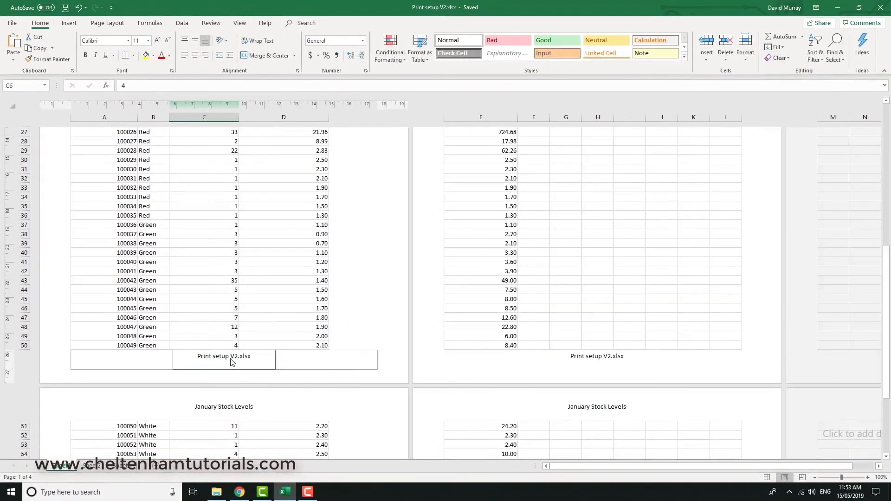
drag(252, 357, 193, 356)
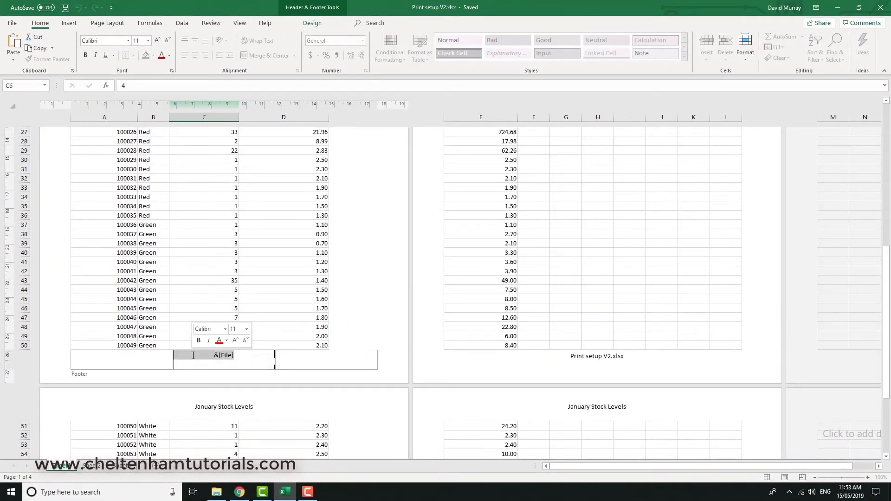
click(381, 318)
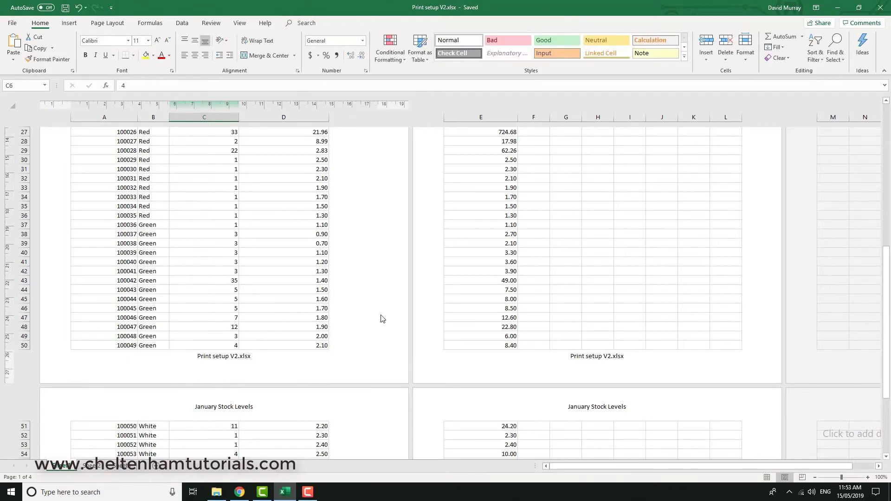